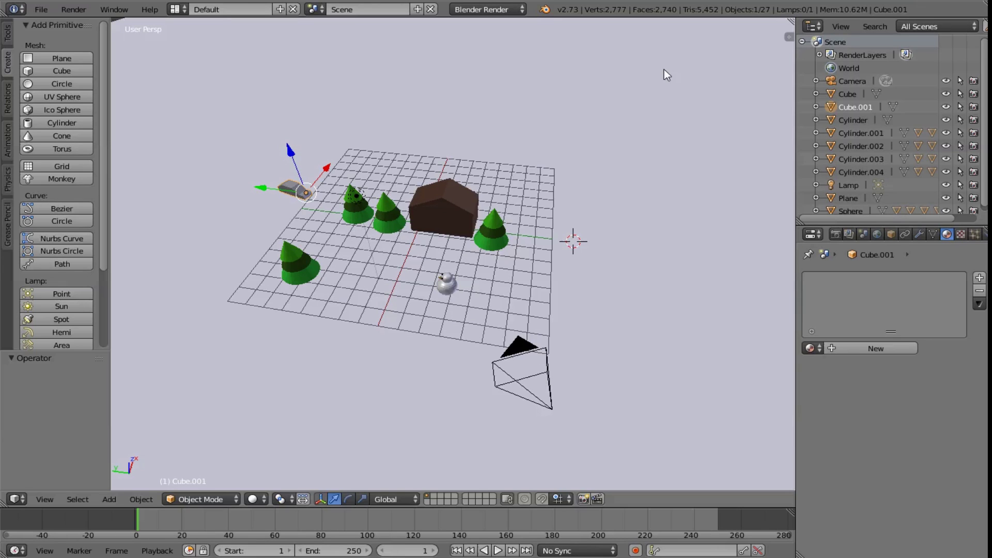
Step: Render a test preview of the scene, then close it to return to the viewport
key(F12)
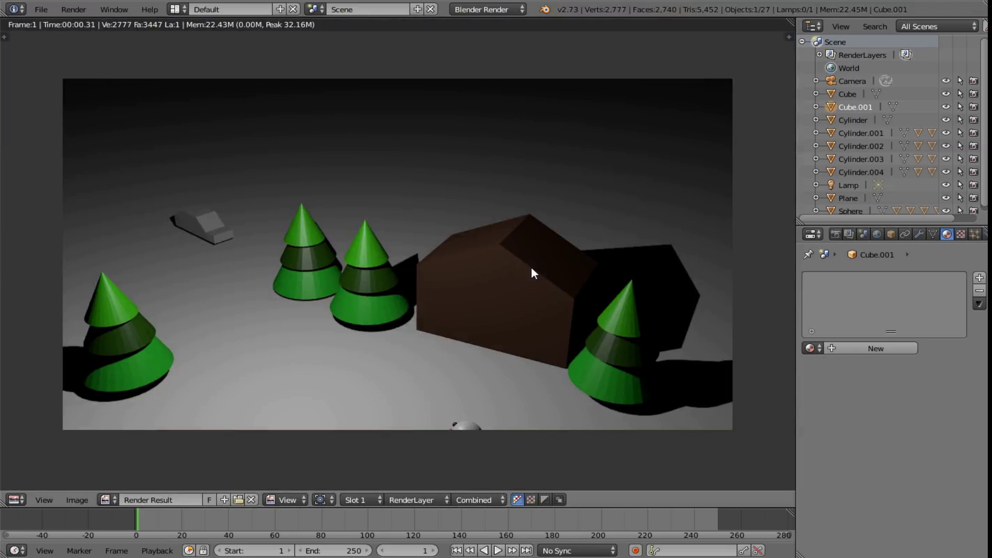
key(Escape)
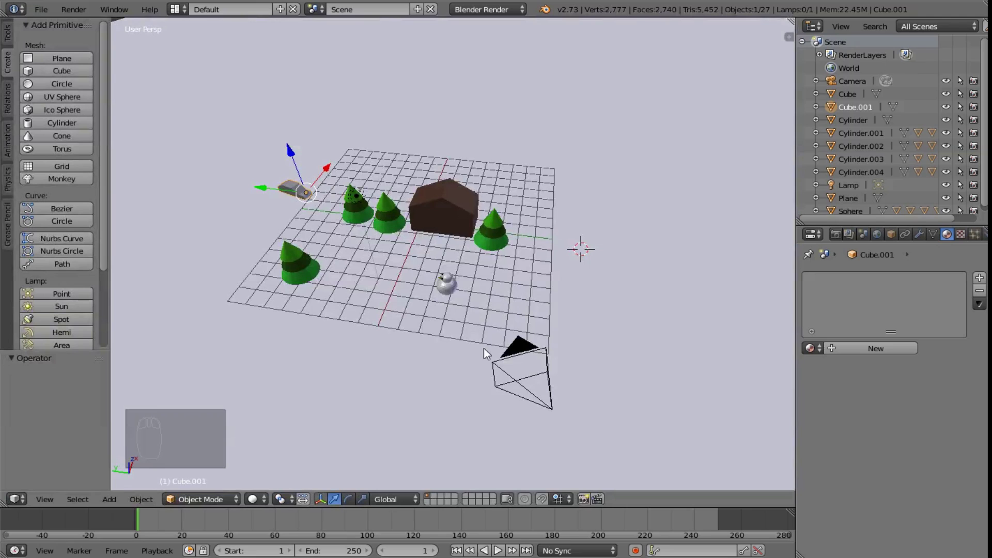
Step: Select the camera and lower it 0.524 along the Z axis
right_click(550, 402)
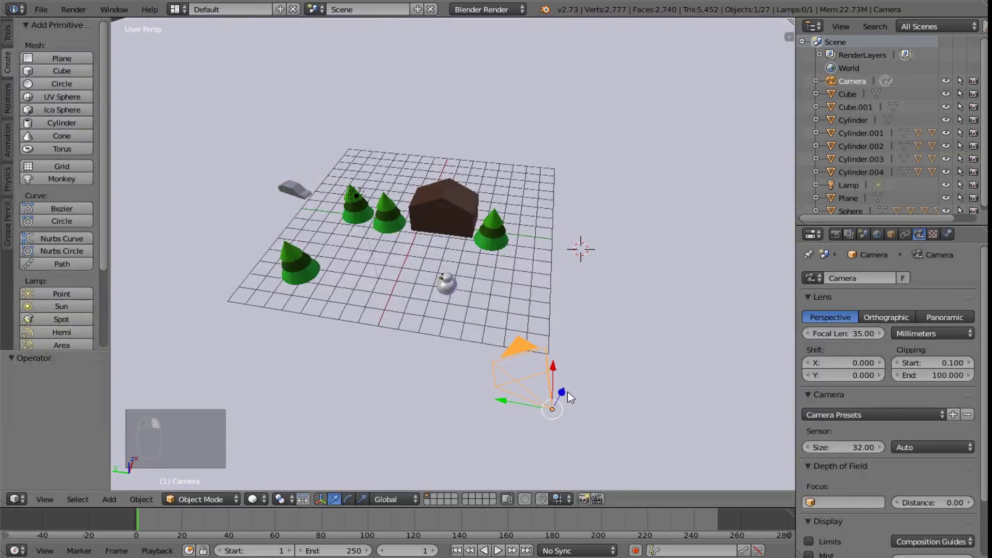
middle_drag(568, 397, 630, 300)
key(g)
key(z)
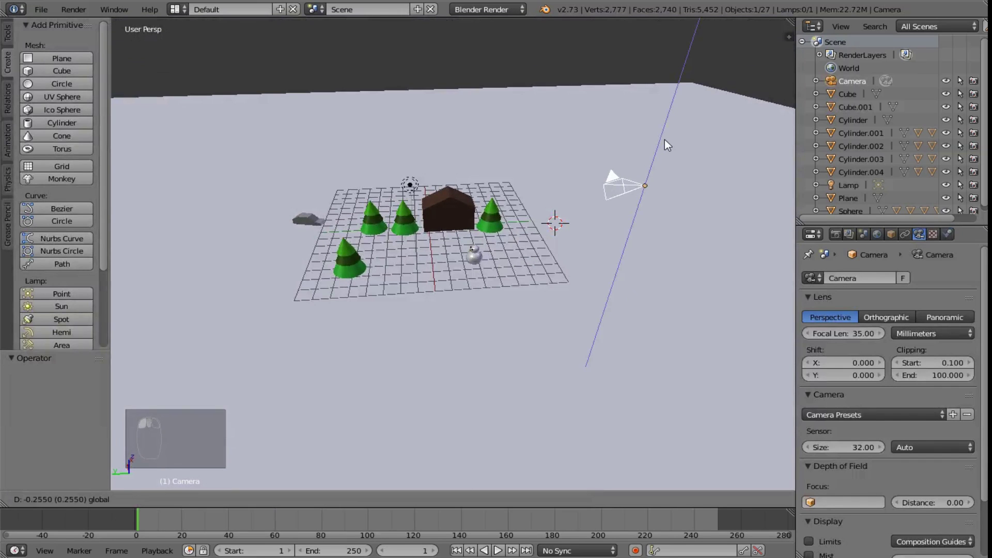
click(666, 163)
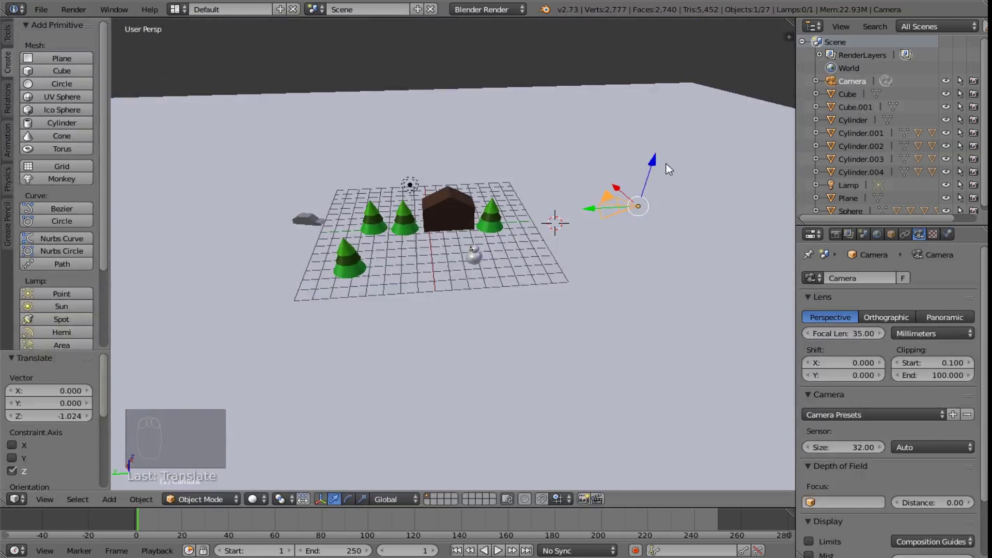
Step: Run two test renders to check the view from the lowered camera
key(F12)
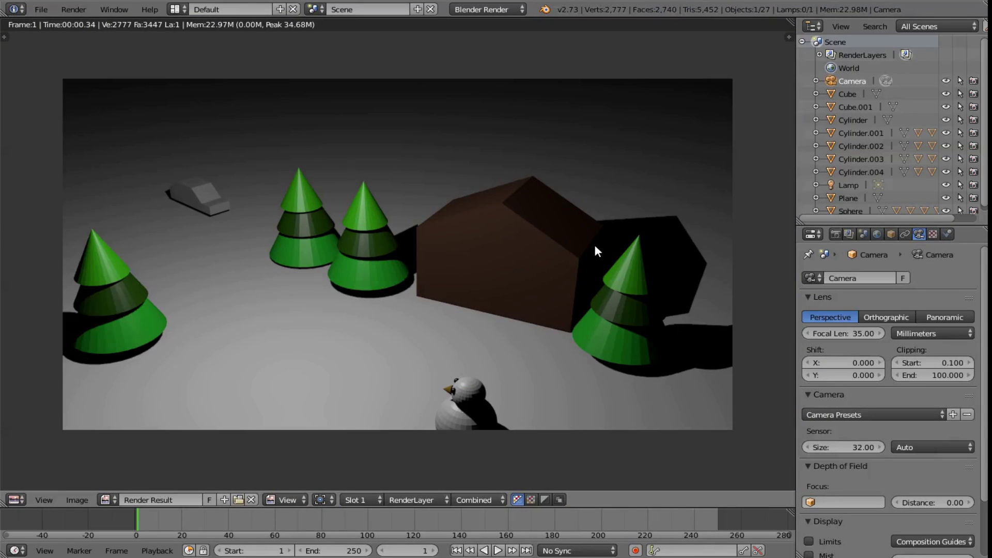
key(Escape)
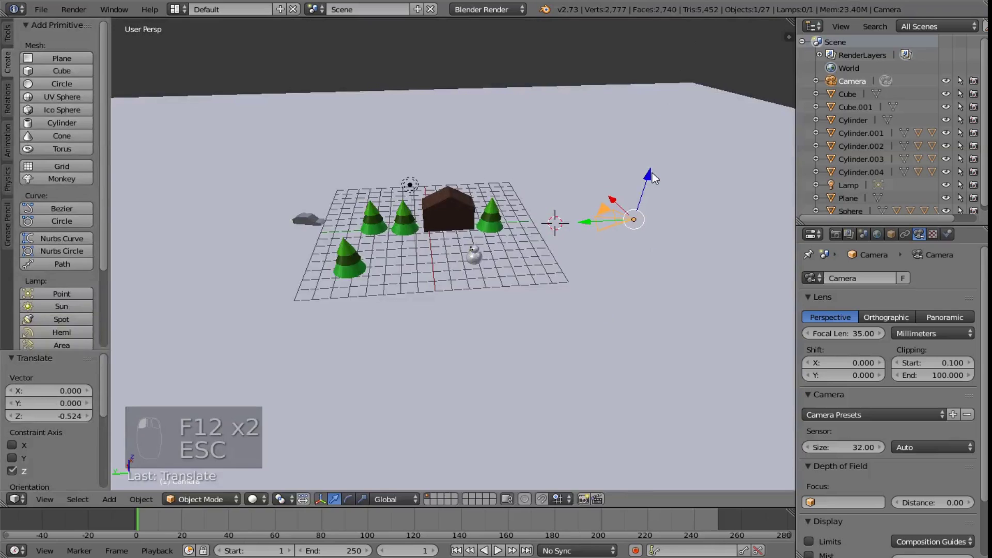
key(F12)
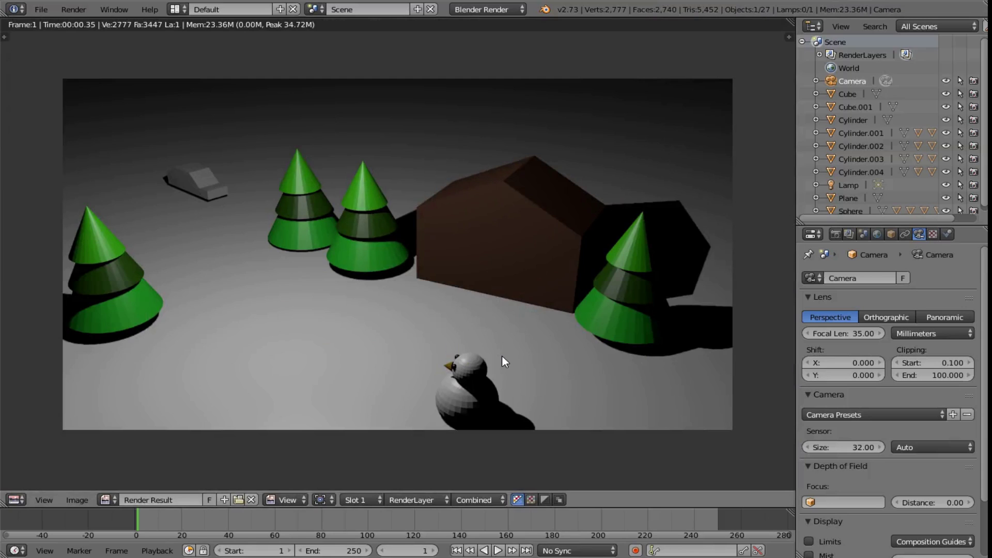
key(Escape)
middle_drag(516, 294, 398, 309)
Step: Zoom in on the scene and select the grey car (Cube.001)
scroll(399, 309, up, 4)
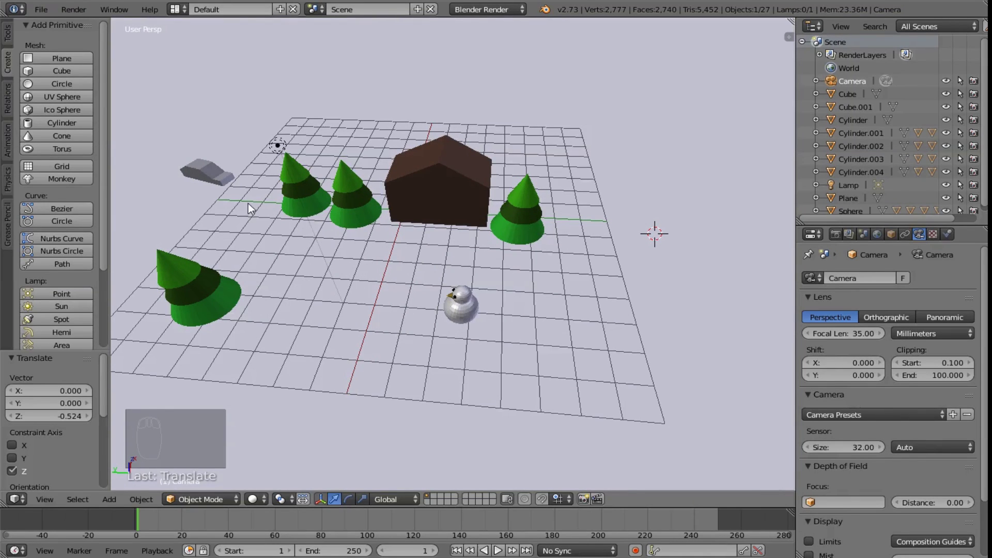
right_click(207, 178)
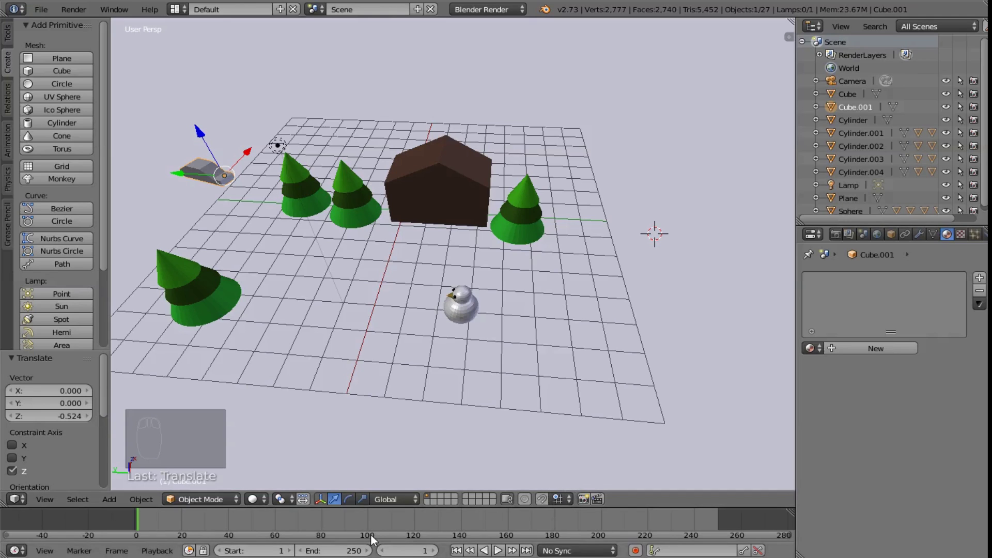
Step: Change the timeline end frame from 250 to 100
click(341, 550)
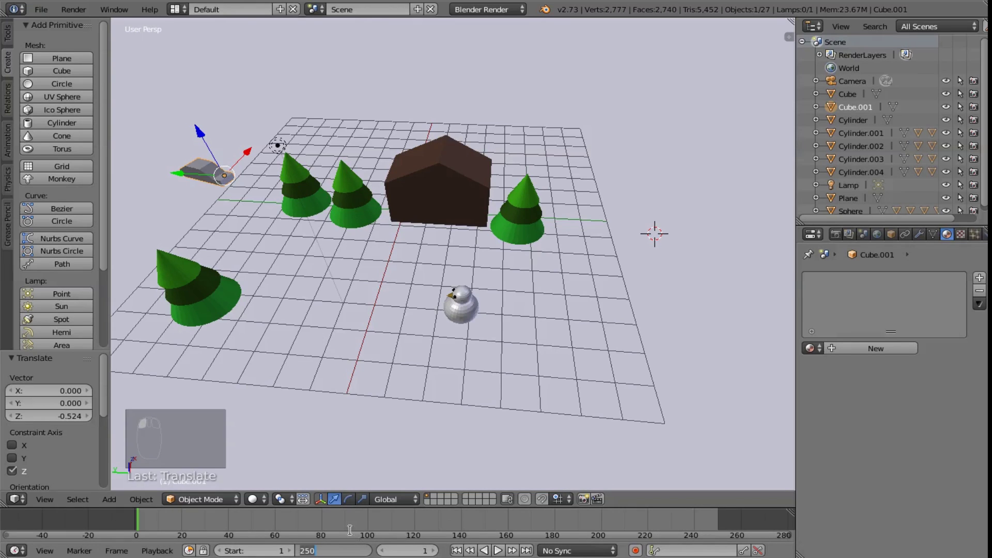
key(BackSpace)
text(100)
key(Return)
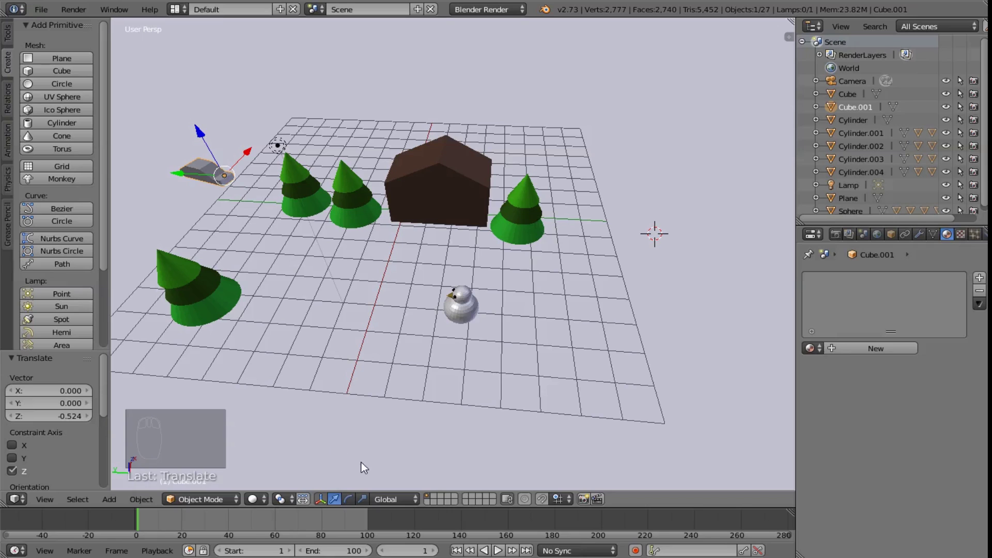
Step: Choose the LocRotScale keying set and keyframe the car's starting transform at frame 1
click(654, 552)
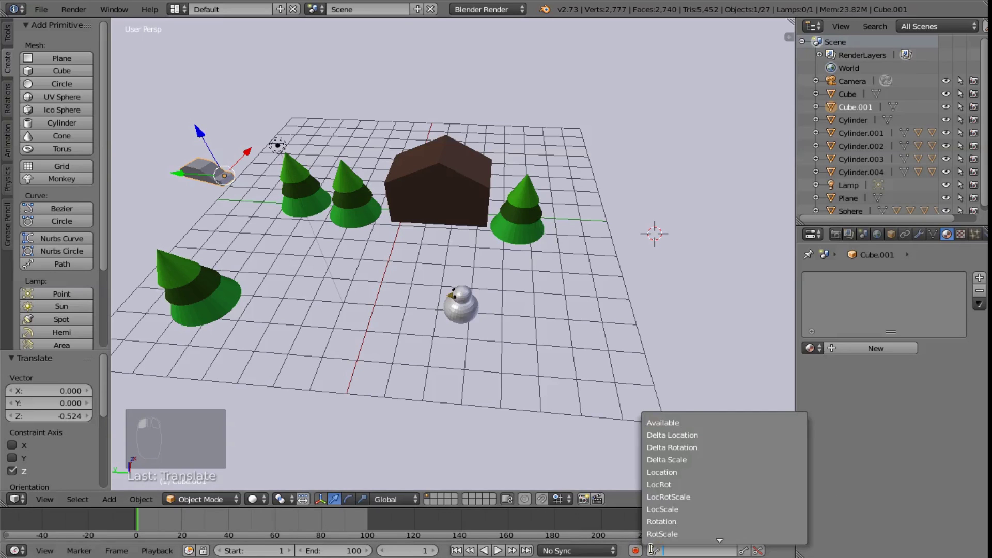
click(703, 496)
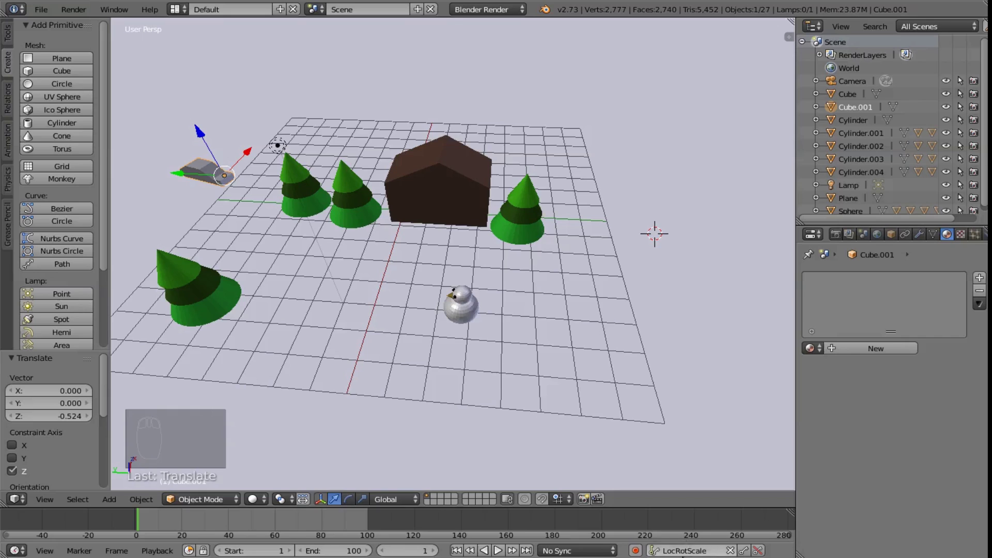
click(745, 552)
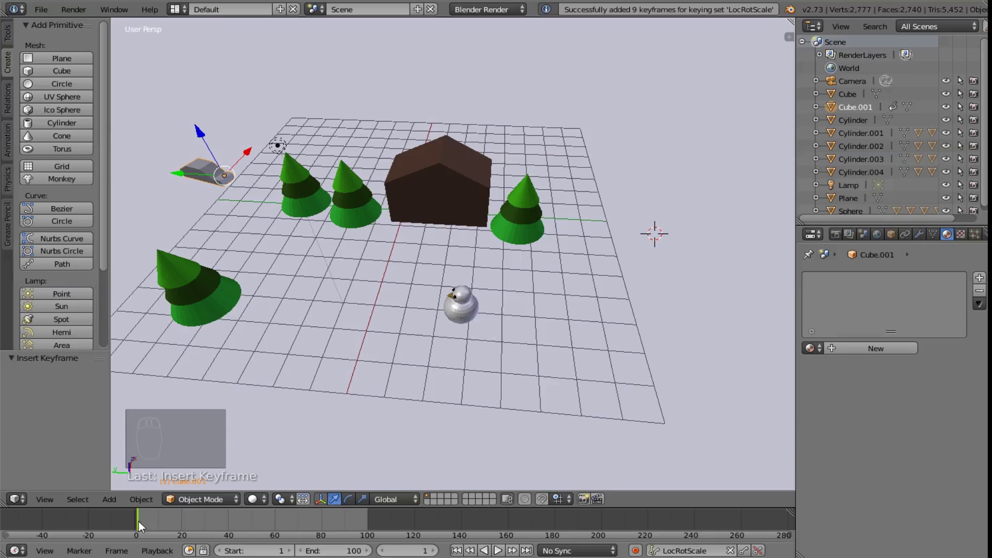
Step: At frame 91, move the car -4.927 on X beside the snowman and keyframe it
click(343, 523)
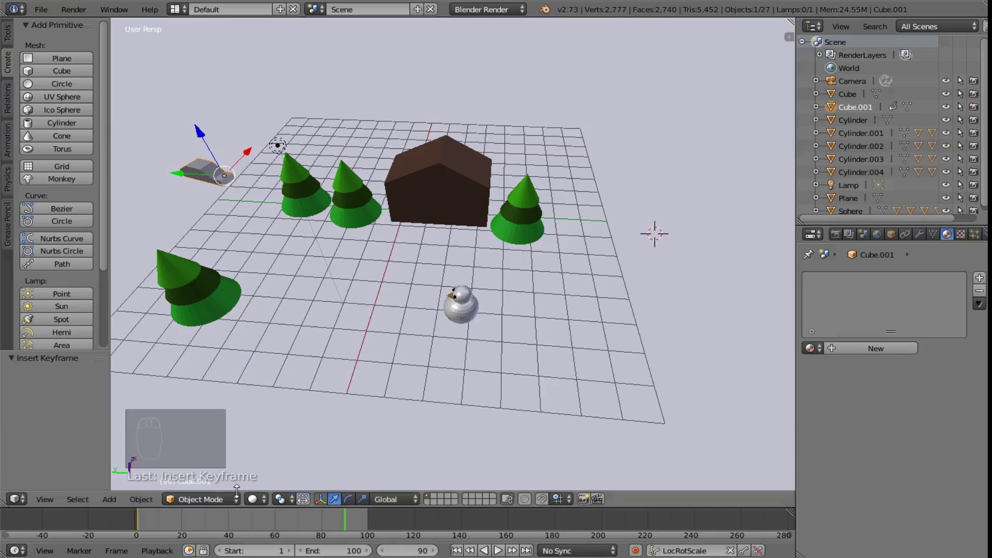
drag(342, 516, 355, 519)
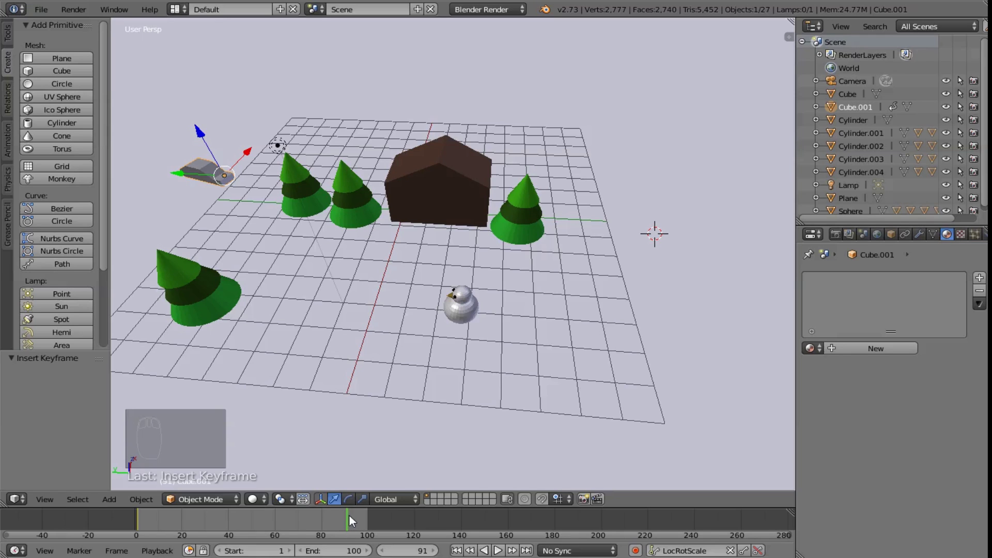
drag(179, 173, 457, 180)
drag(475, 146, 470, 252)
key(ctrl+z)
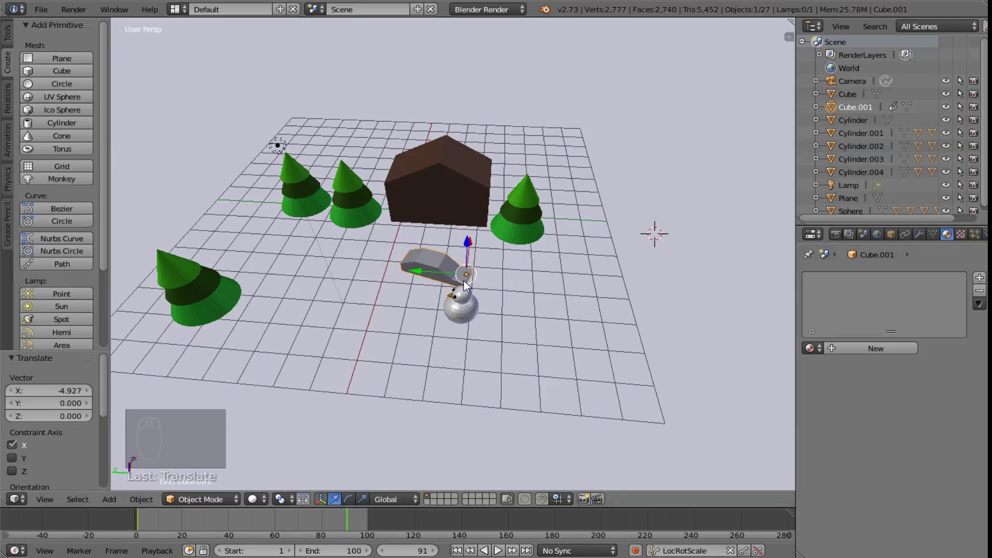
click(744, 551)
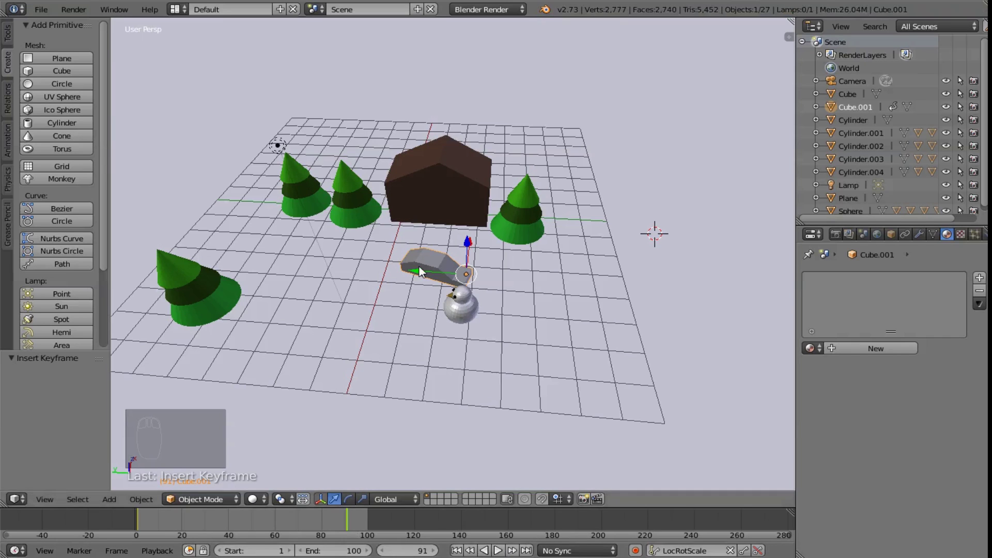
drag(338, 521, 137, 523)
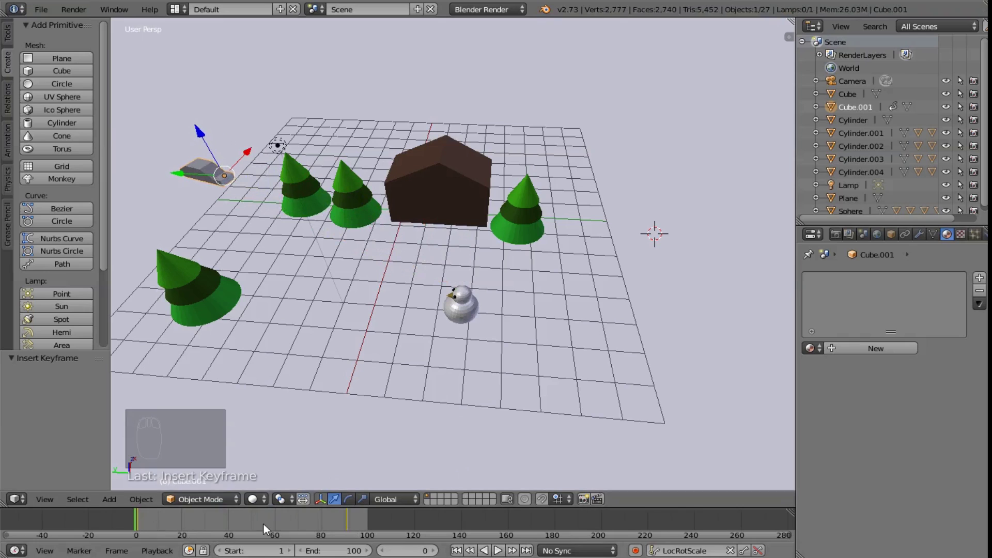
Step: Play the car animation, pause it, and scrub back to about frame 57
click(499, 552)
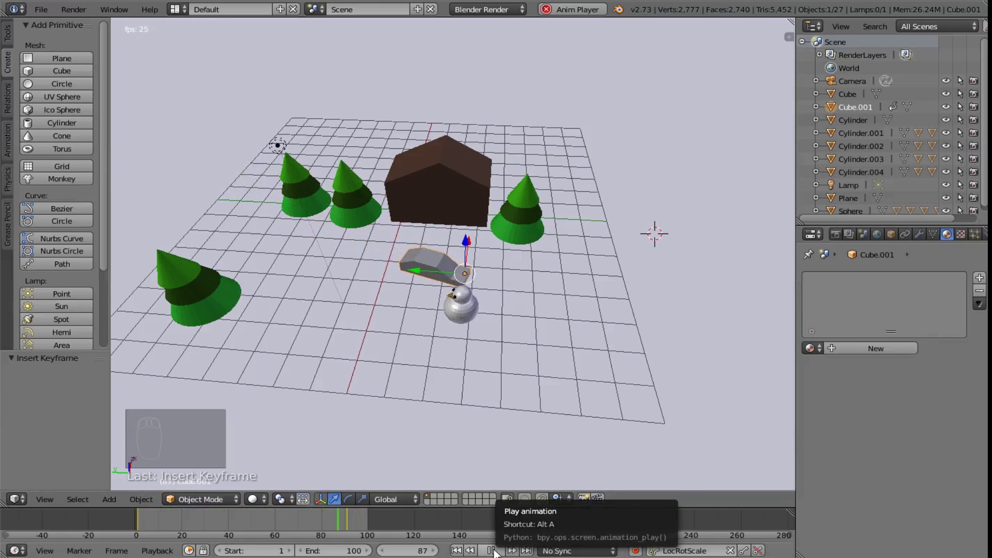
click(492, 551)
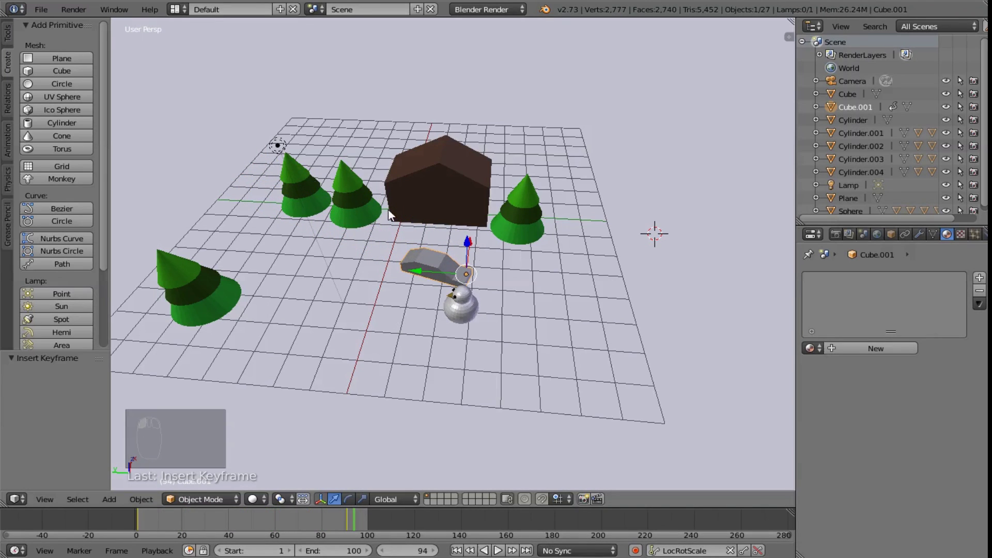
drag(318, 513, 164, 534)
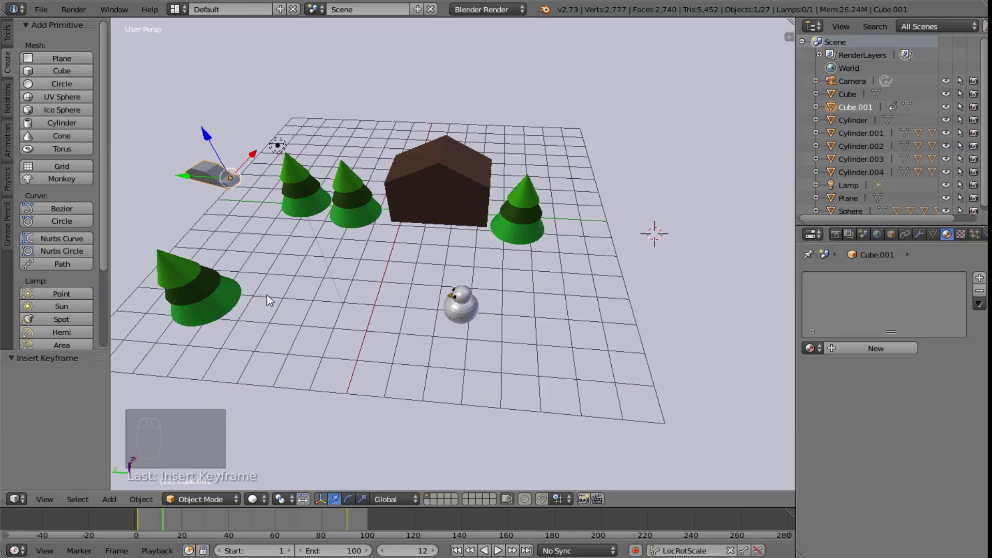
Step: At frame 42, shift the car -2.434 along X beside the left tree and keyframe it
drag(209, 514, 233, 516)
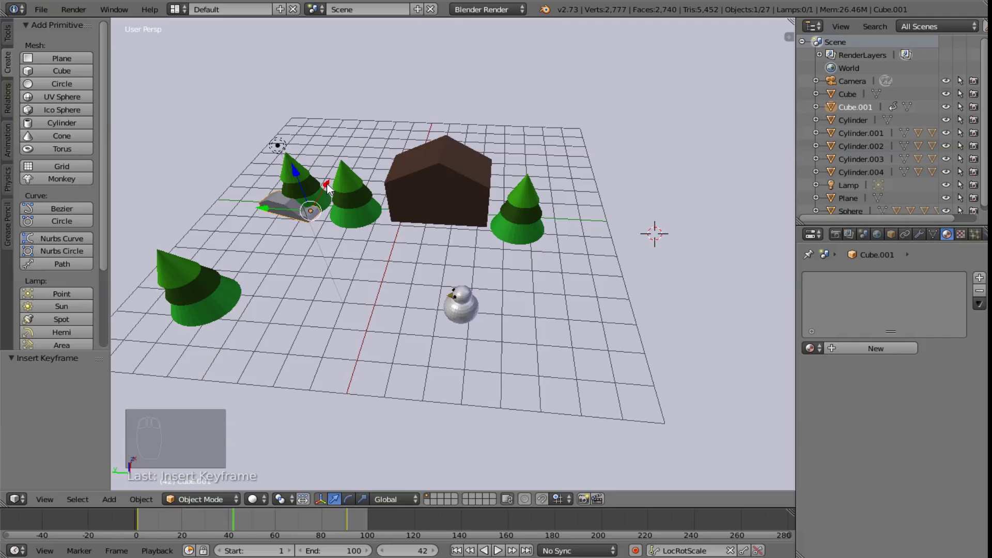
drag(326, 188, 294, 231)
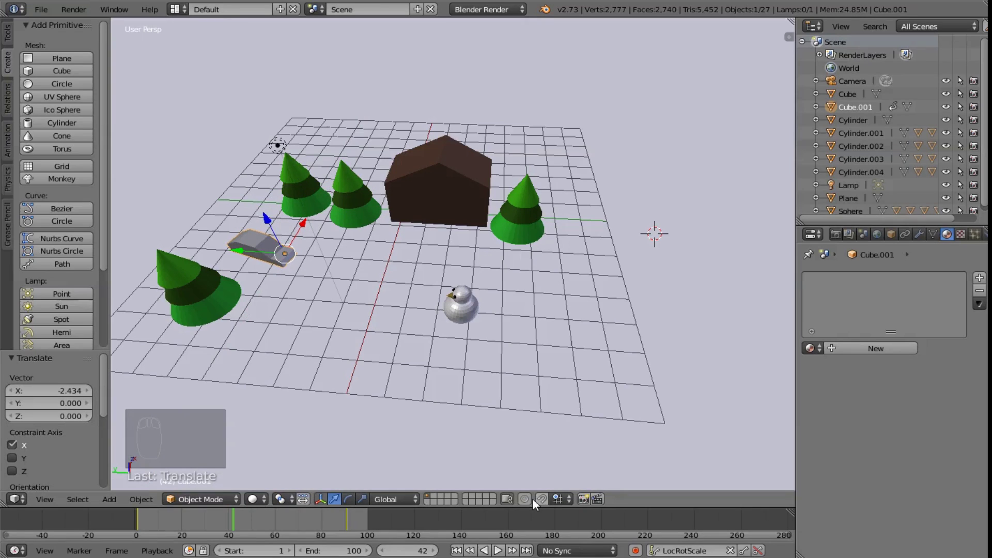
click(744, 551)
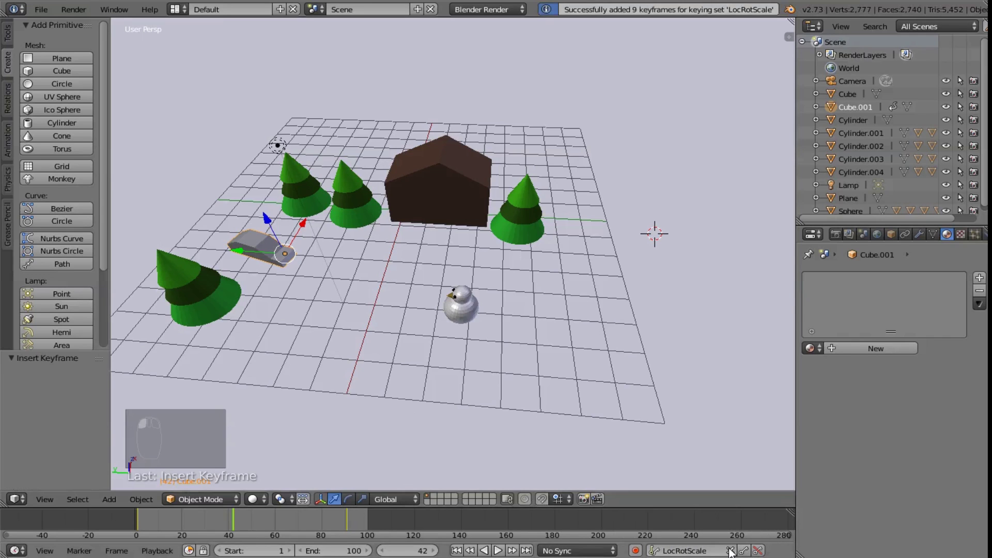
drag(183, 516, 161, 531)
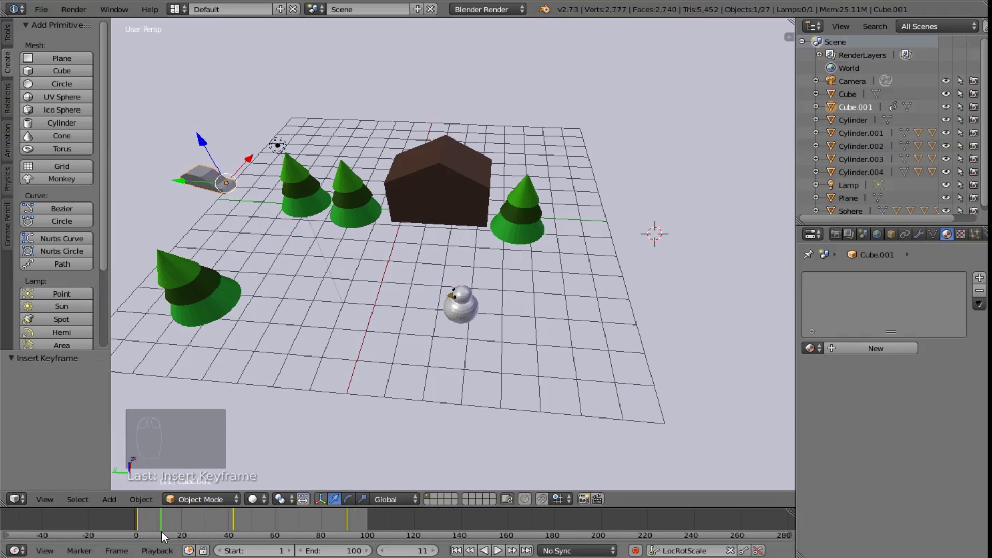
Step: Play the animation and pause at frame 91 with the car beside the snowman
click(498, 551)
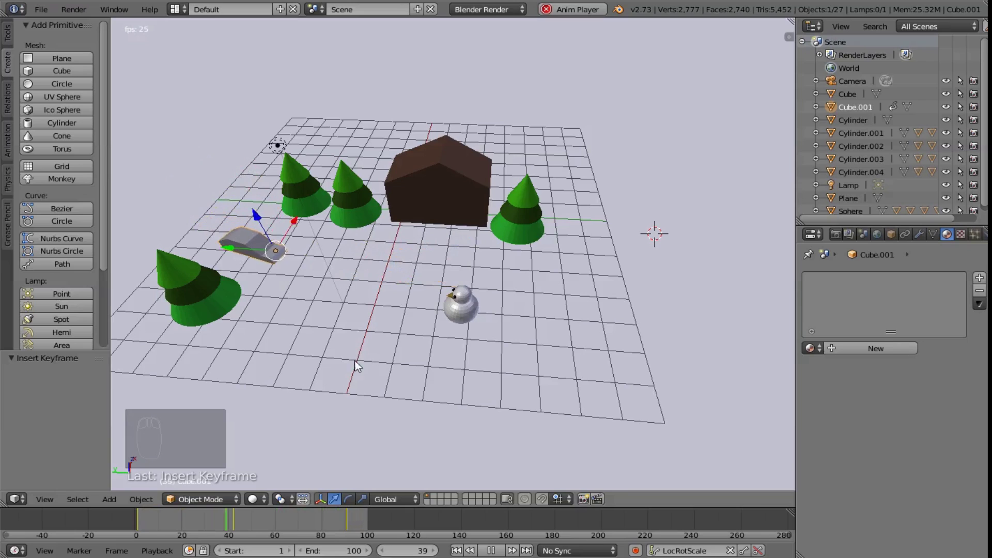
click(491, 550)
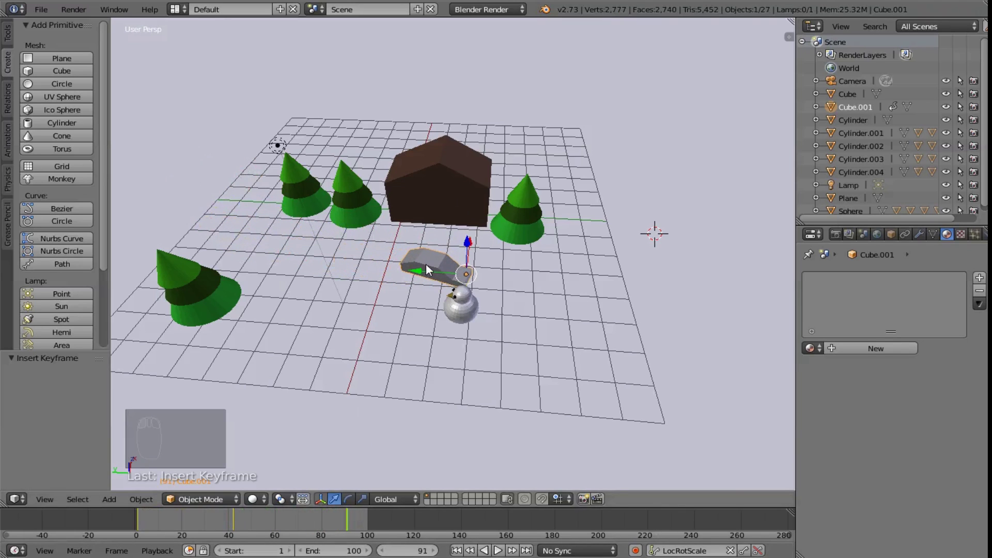
Step: Delete the car's frame-42 keyframes and try turning and shifting the car there
drag(228, 523, 233, 522)
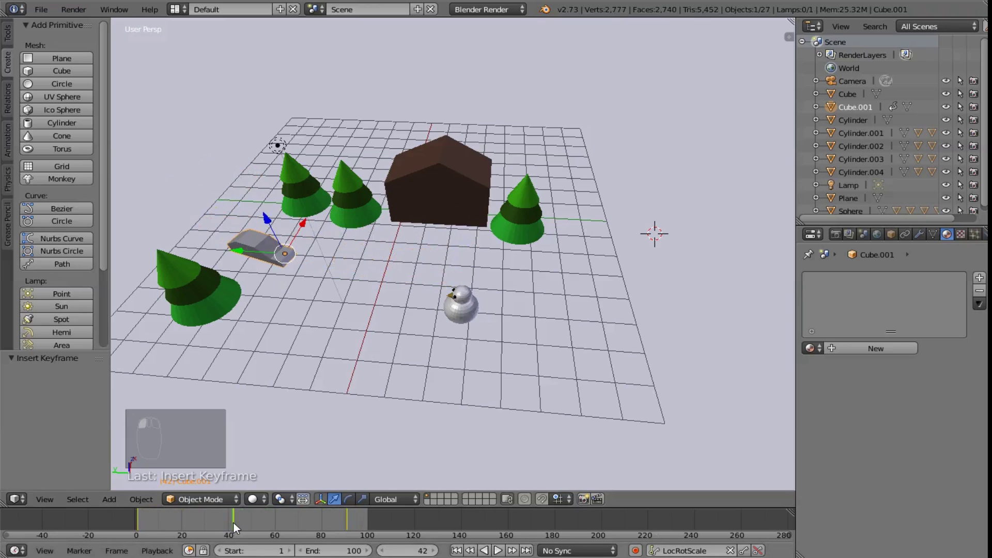
click(757, 550)
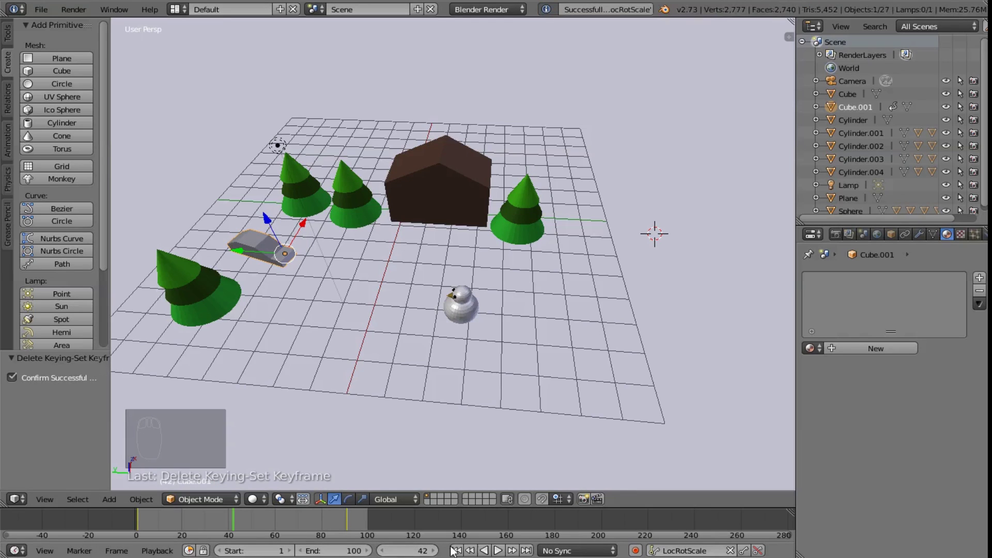
click(347, 499)
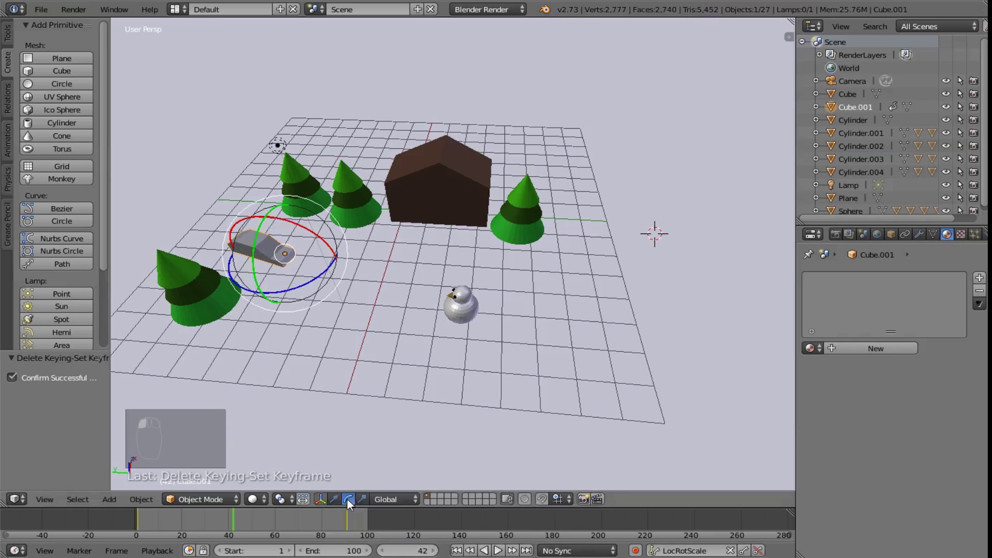
drag(304, 286, 280, 291)
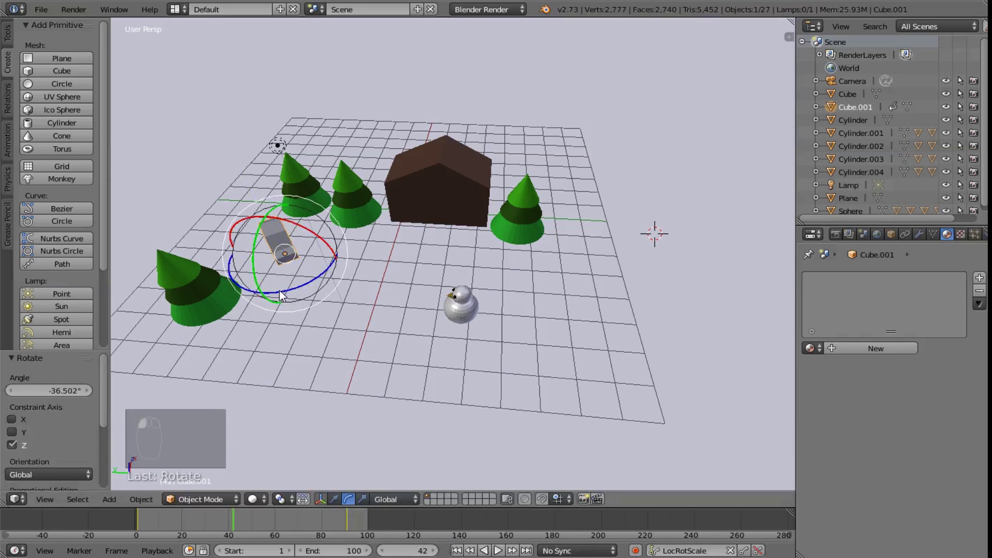
click(336, 500)
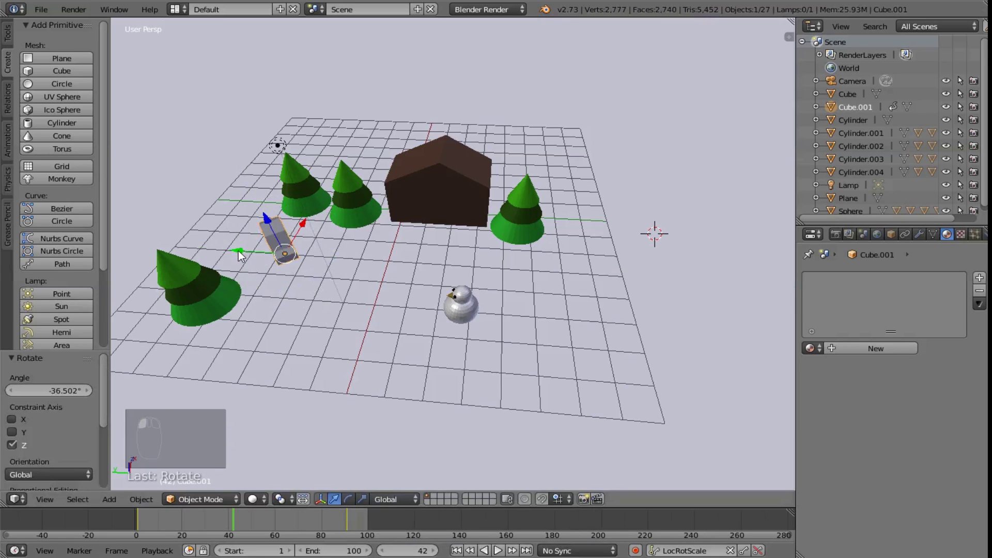
drag(238, 250, 226, 262)
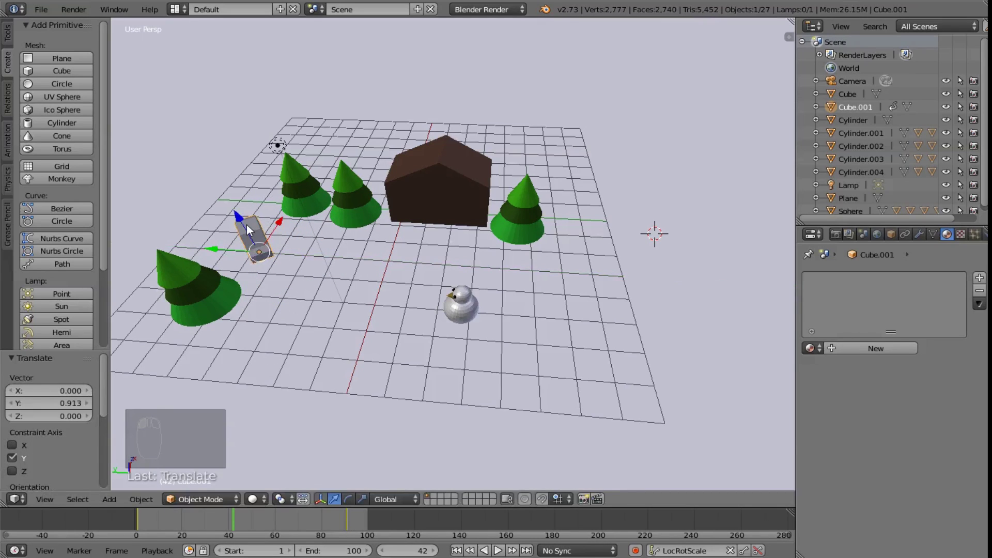
Step: At frame 40, move the car -2.684 on X, turn it -49.349° on Z, and keyframe it
drag(207, 512, 229, 519)
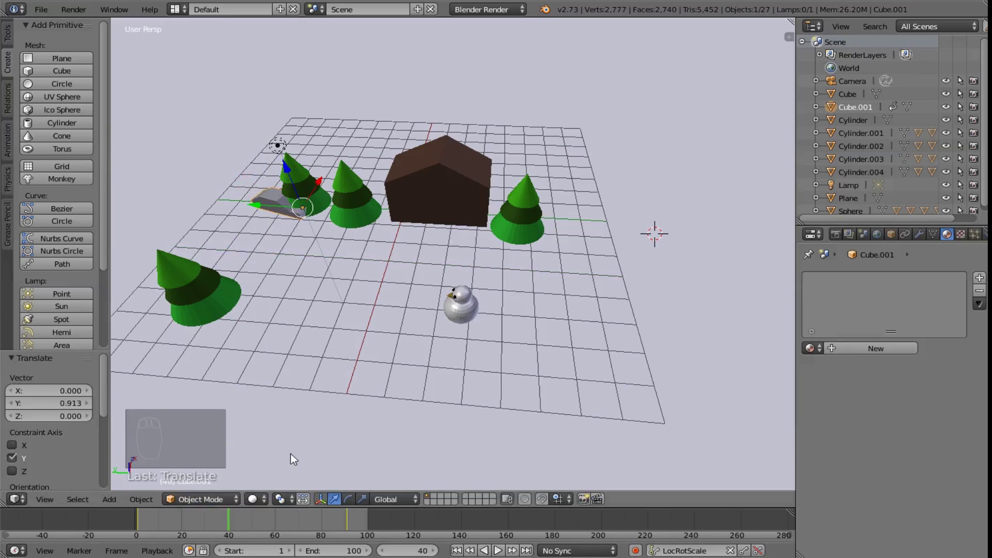
drag(321, 185, 281, 226)
click(348, 499)
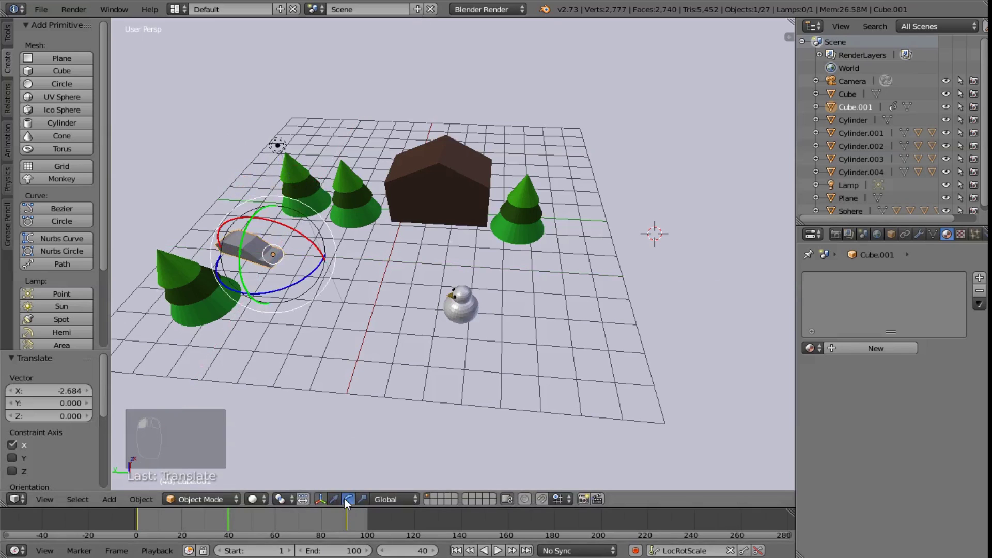
drag(308, 274, 277, 283)
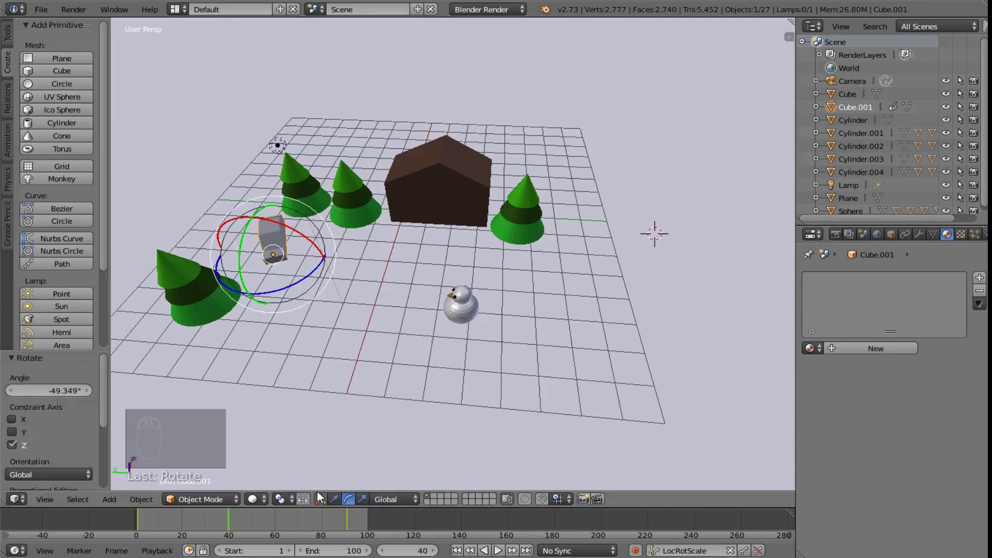
click(332, 499)
drag(225, 249, 191, 246)
click(744, 551)
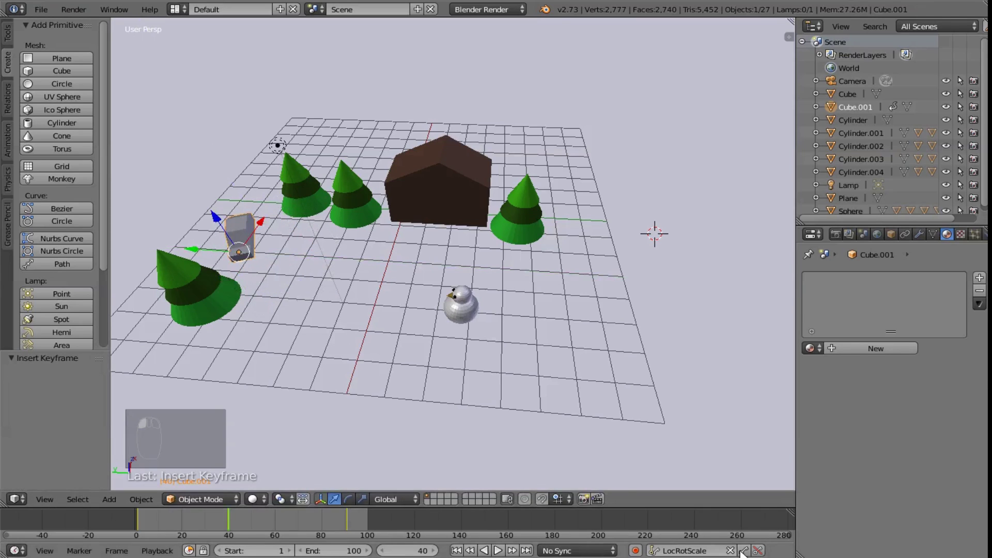
Step: Scrub the timeline playhead through frame 90 to confirm the car ends parked beside the snowman
drag(142, 519, 346, 519)
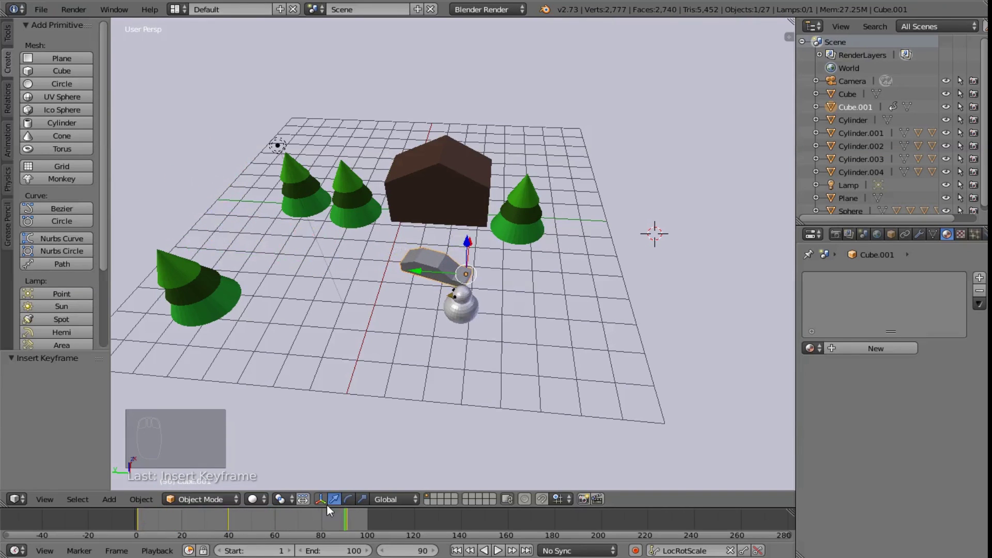